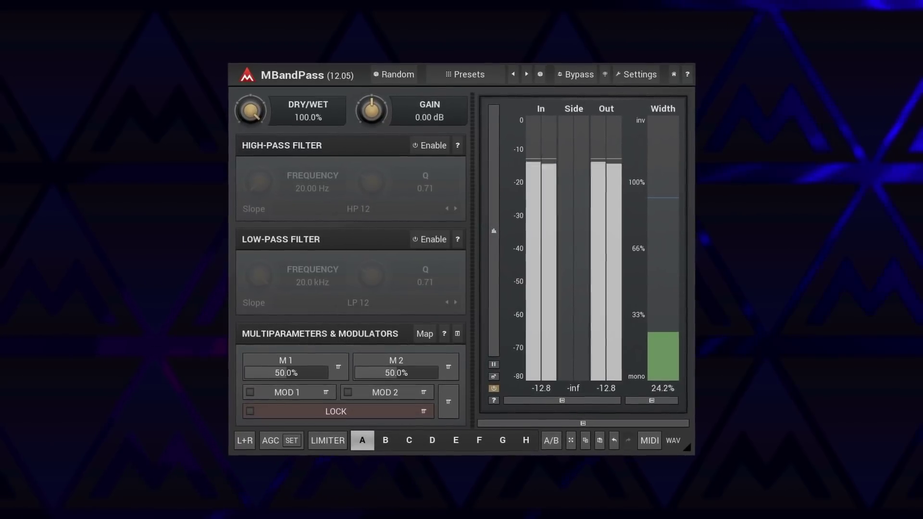
# Enable MBandPass's low-pass and high-pass filters, set the high-pass slope to HP 120, and toggle modulator 2
pyautogui.click(430, 241)
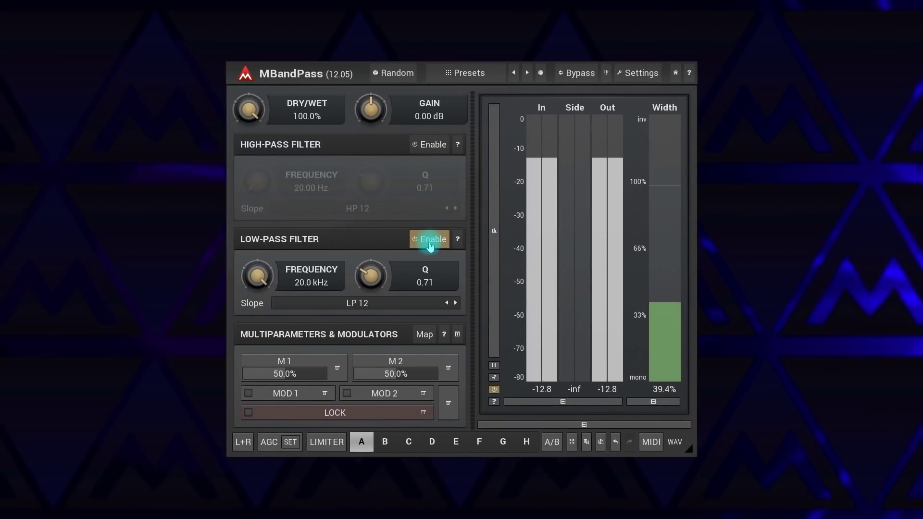
pyautogui.click(432, 147)
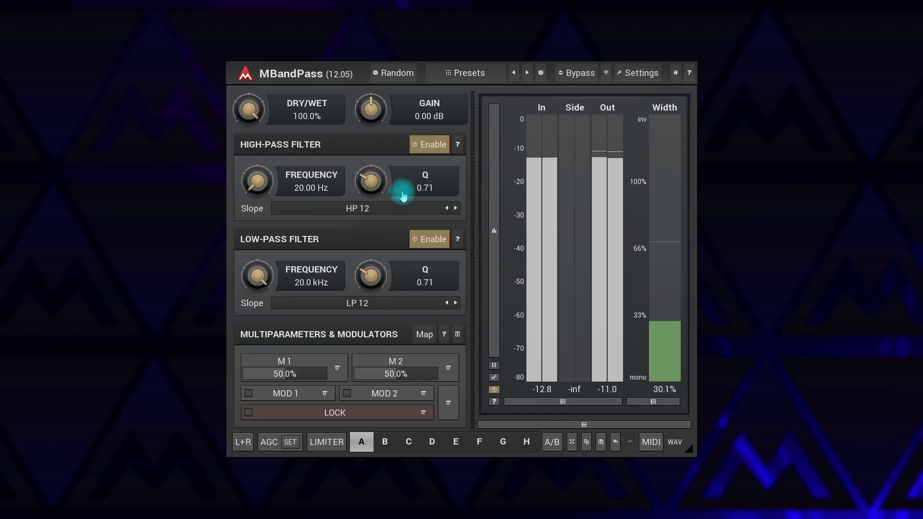
pyautogui.click(393, 212)
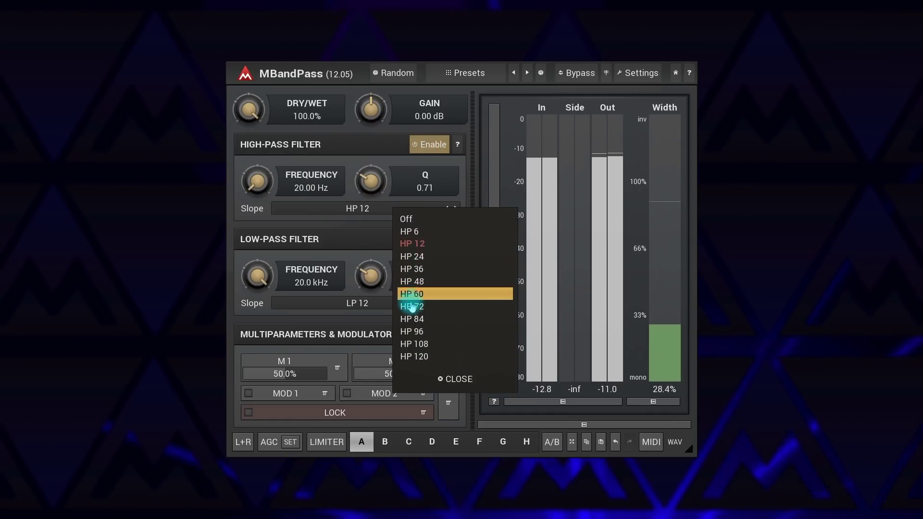
pyautogui.click(418, 357)
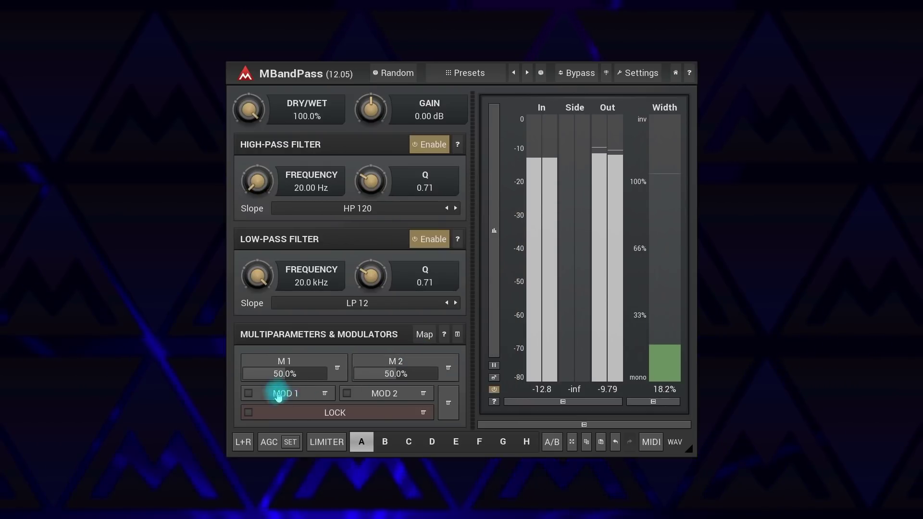
pyautogui.click(352, 398)
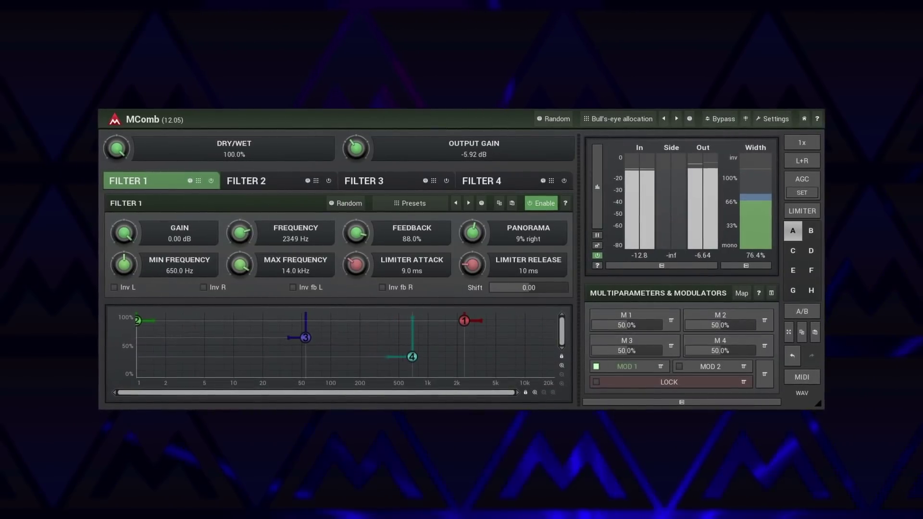
# Step through MComb's comb filters, showing Filter 2, Filter 3 and Filter 4 parameters in turn
pyautogui.click(163, 182)
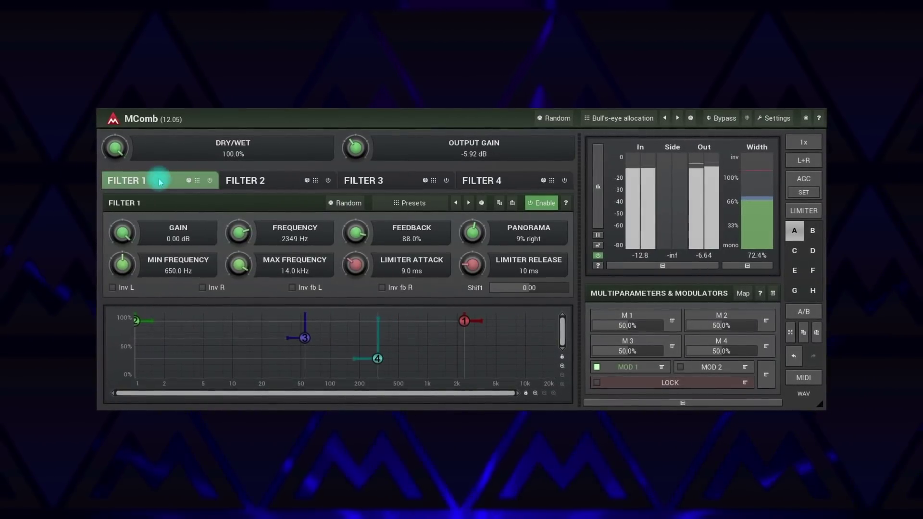
pyautogui.click(264, 180)
pyautogui.click(376, 181)
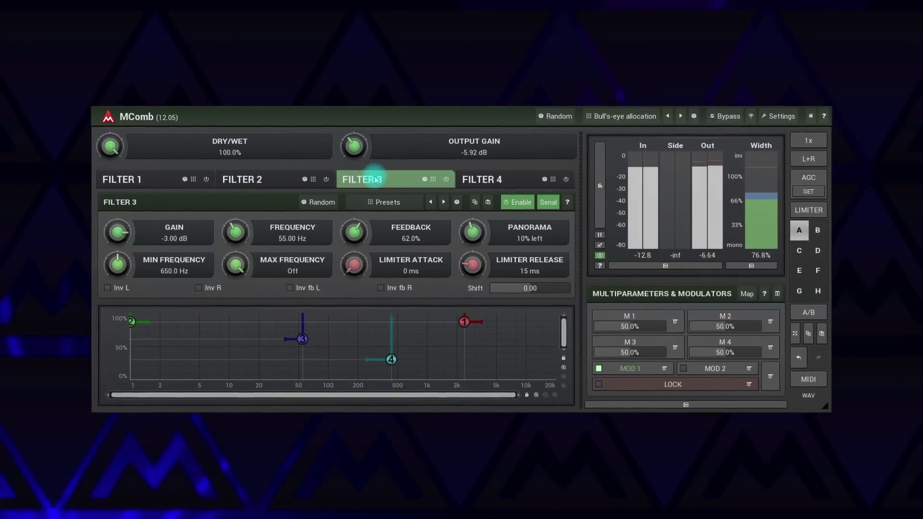
pyautogui.click(497, 180)
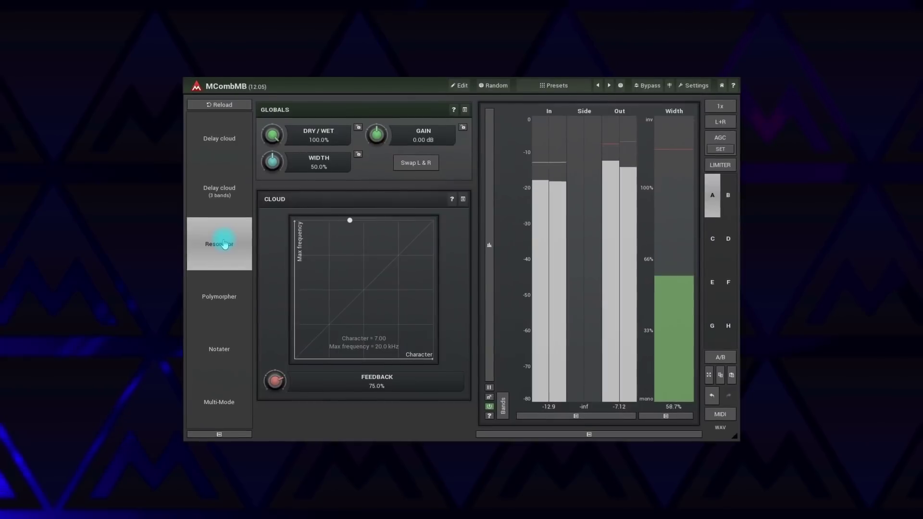
# Load the Polymorpher then Multi-Mode presets and view band 1's Filter 2, 3 and 4 settings
pyautogui.click(229, 295)
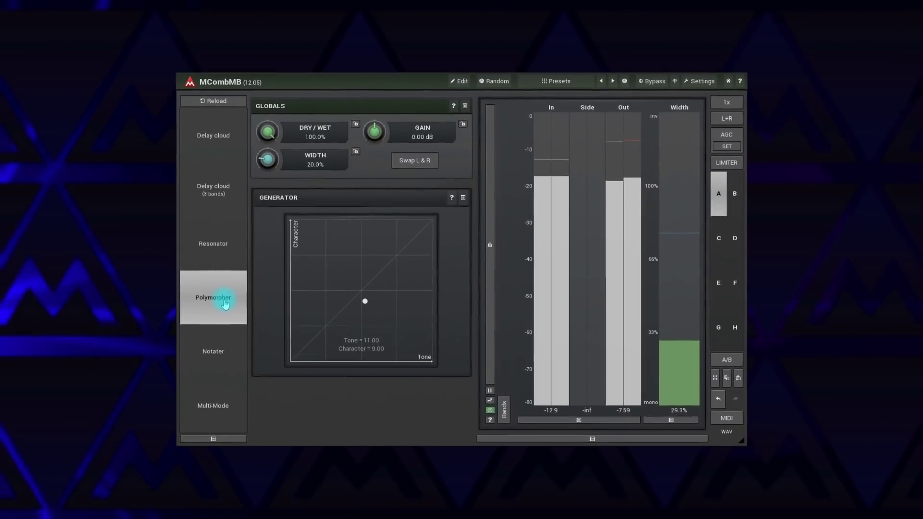
pyautogui.click(210, 410)
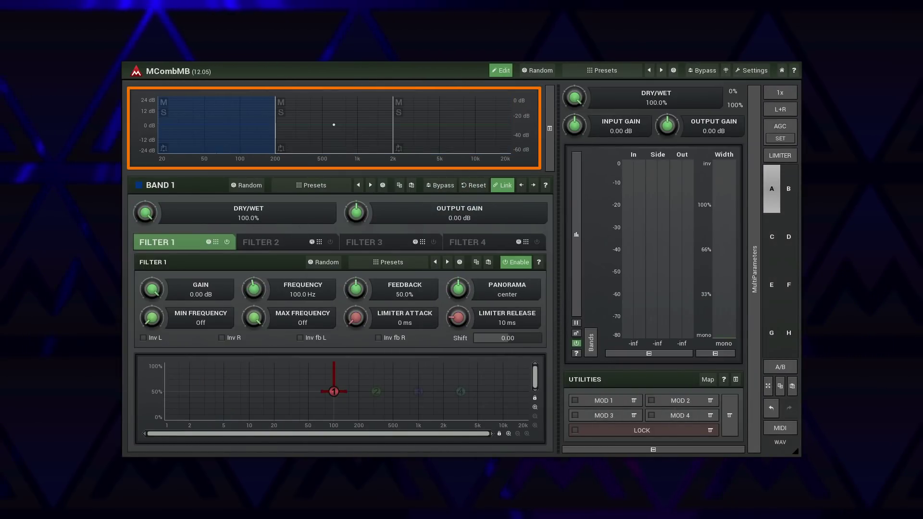
pyautogui.click(270, 242)
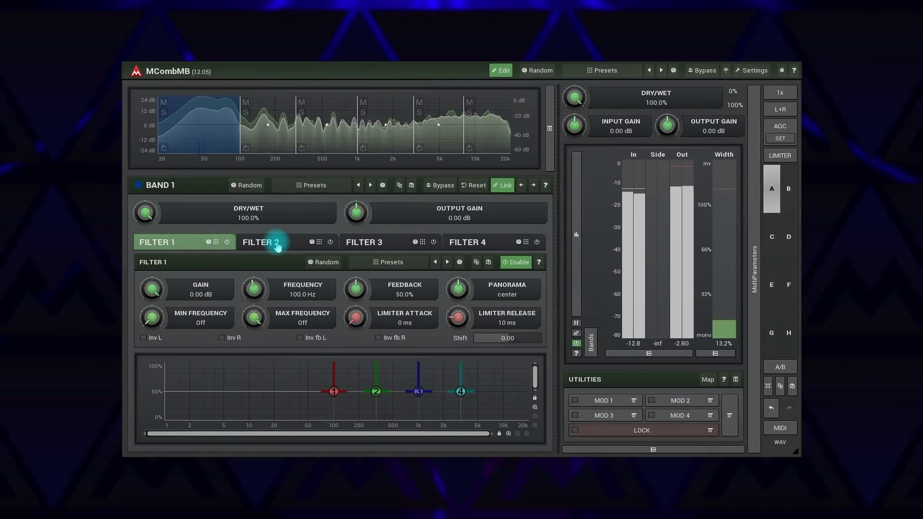
pyautogui.click(406, 246)
pyautogui.click(484, 244)
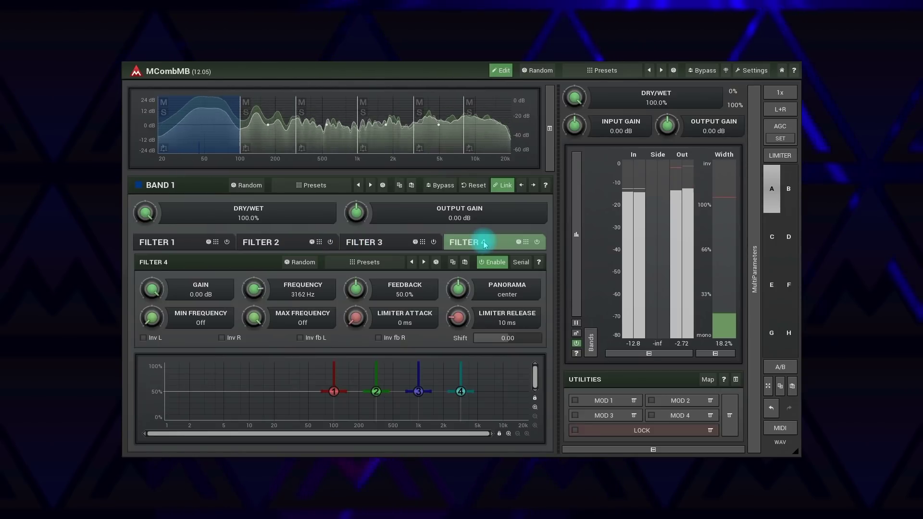
# Randomize all of MCombMB's settings three times with the global Random button
pyautogui.click(539, 71)
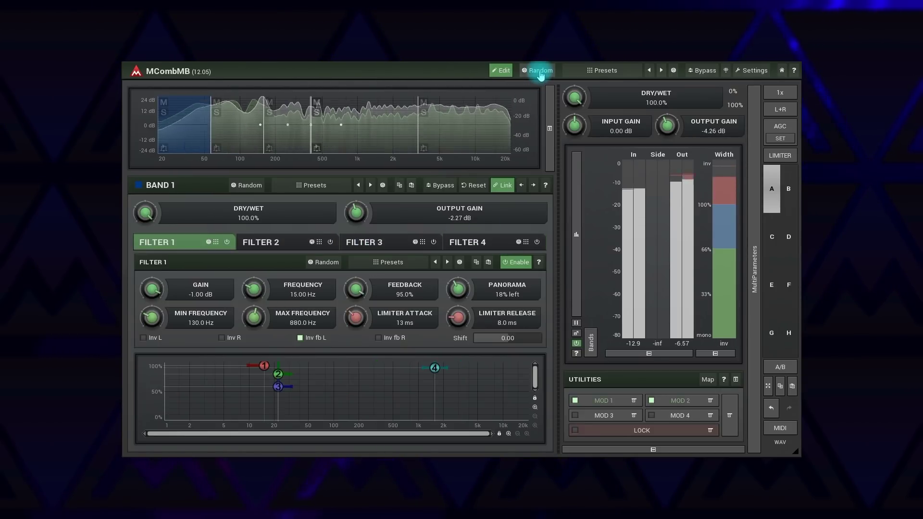
pyautogui.click(540, 71)
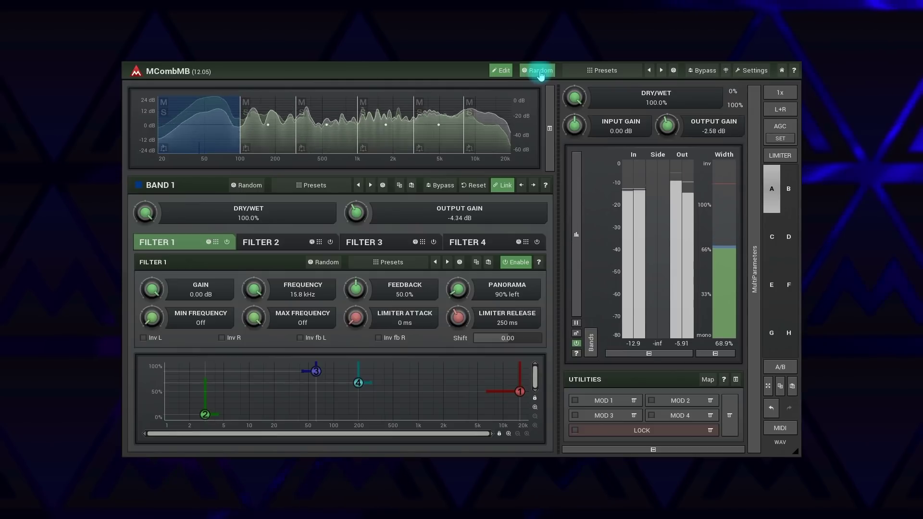
pyautogui.click(539, 71)
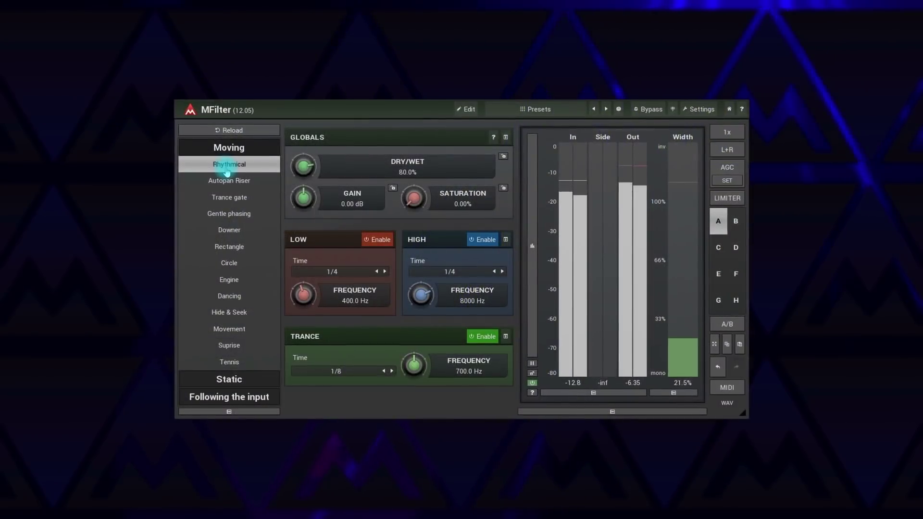
# Try the Gentle phasing and Circle presets, then load the Suprise moving preset
pyautogui.click(230, 215)
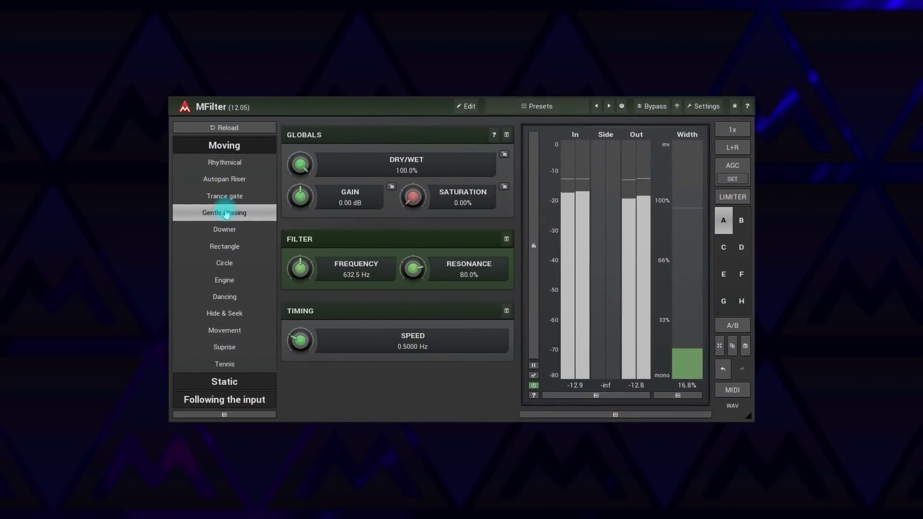
pyautogui.click(226, 264)
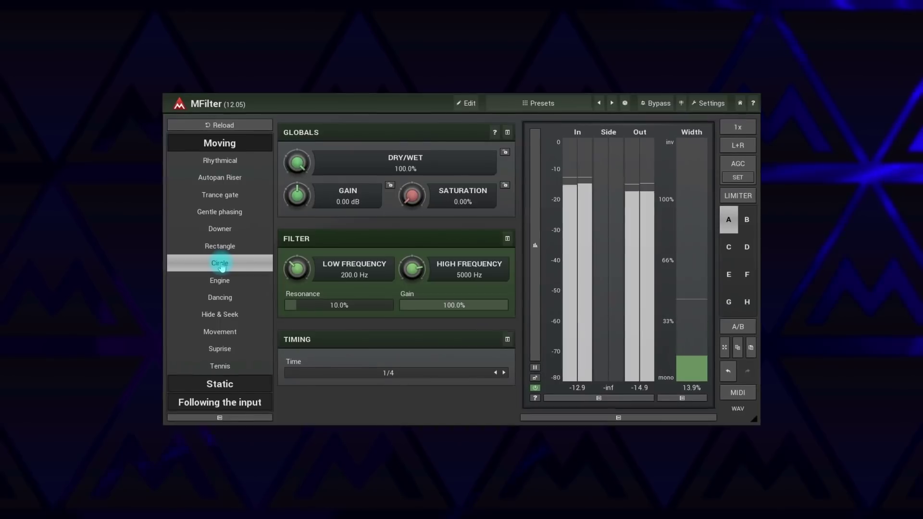
pyautogui.click(220, 352)
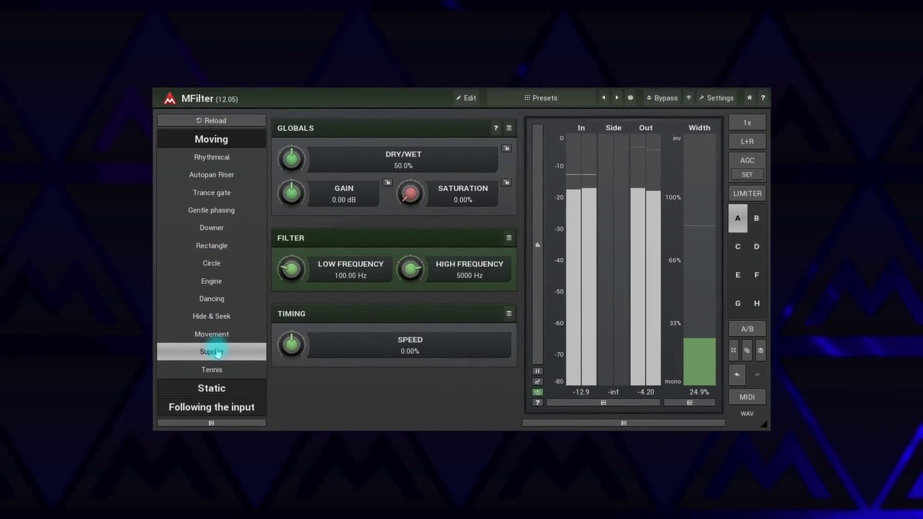
# Switch to the detailed equalizer view and inspect then close band 3's settings
pyautogui.click(465, 97)
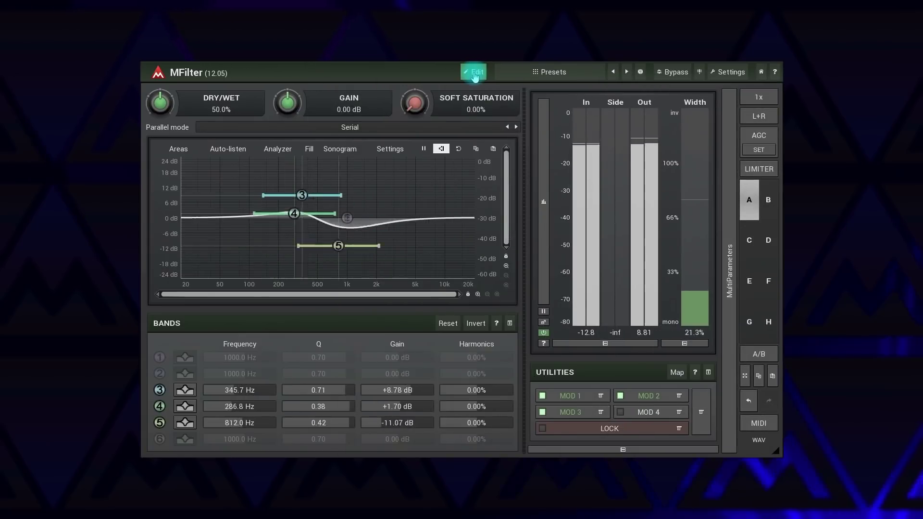
pyautogui.click(185, 390)
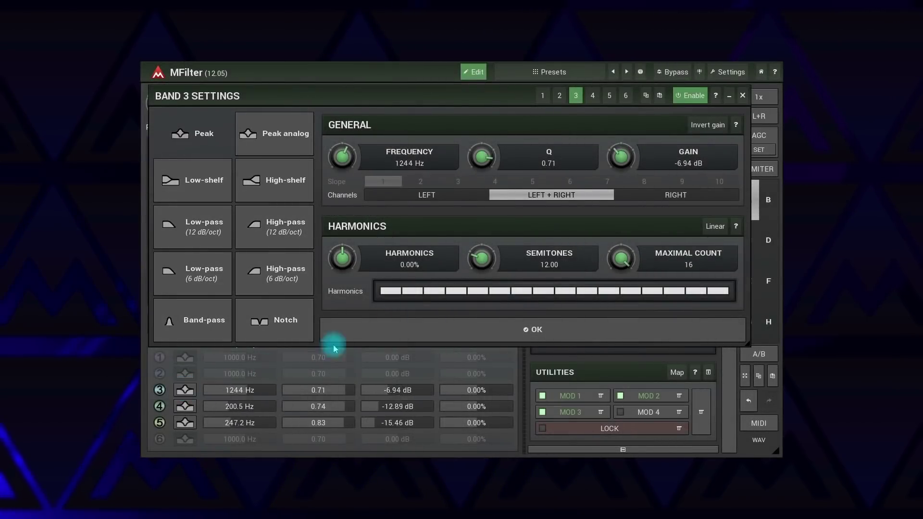
pyautogui.click(739, 98)
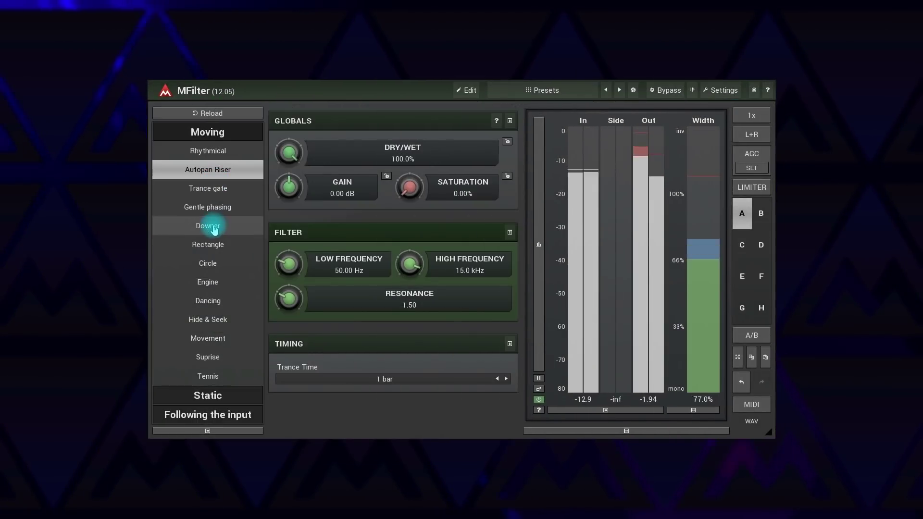
# Audition the Downer and Dancing presets, then the Static group's DJ HP & LP and Vowel Filter
pyautogui.click(214, 230)
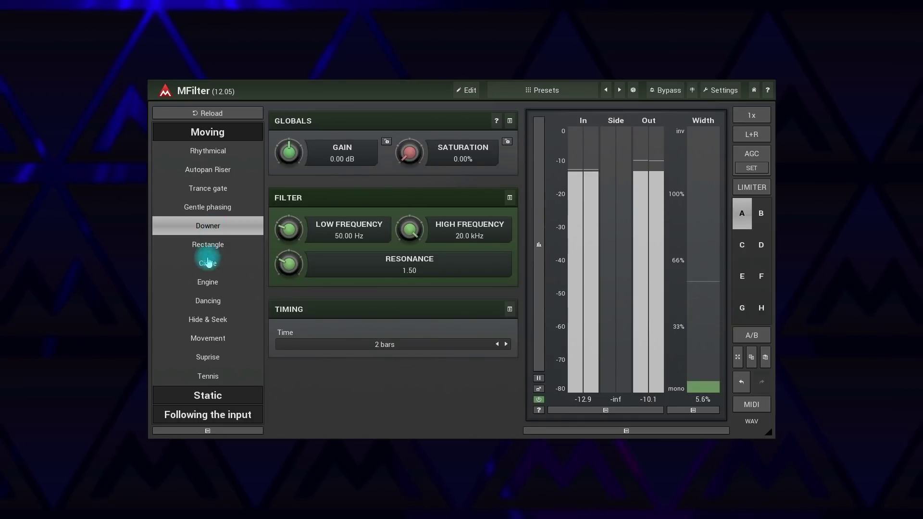
pyautogui.click(212, 301)
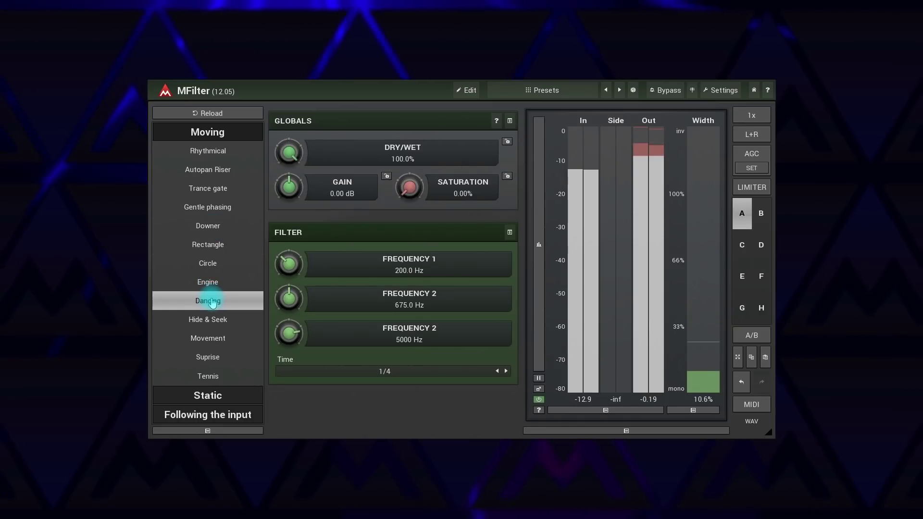
pyautogui.click(211, 396)
pyautogui.click(214, 291)
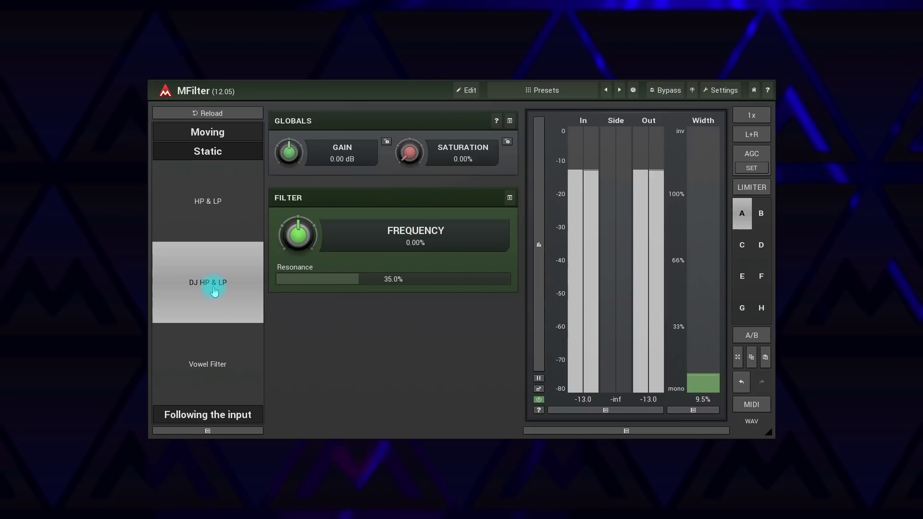
pyautogui.click(207, 377)
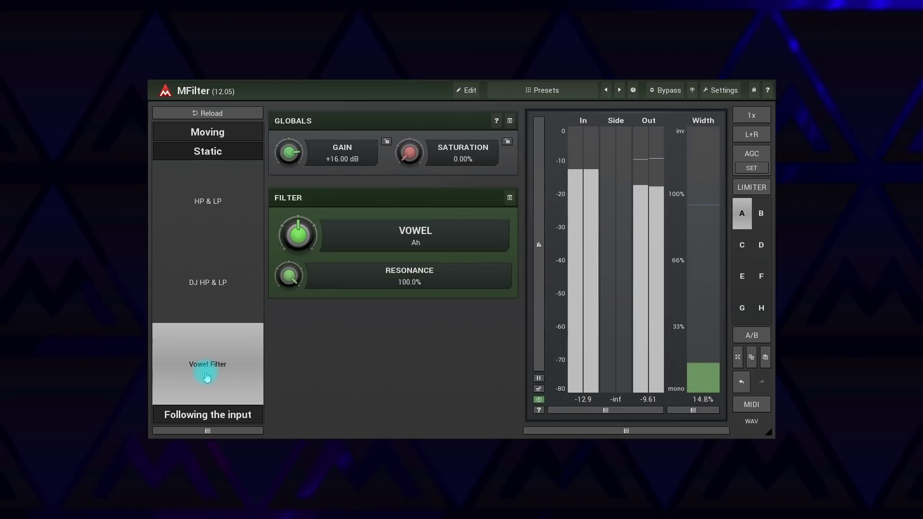
# From the Following the input group, try MLPG and then load the Yawo preset
pyautogui.click(214, 413)
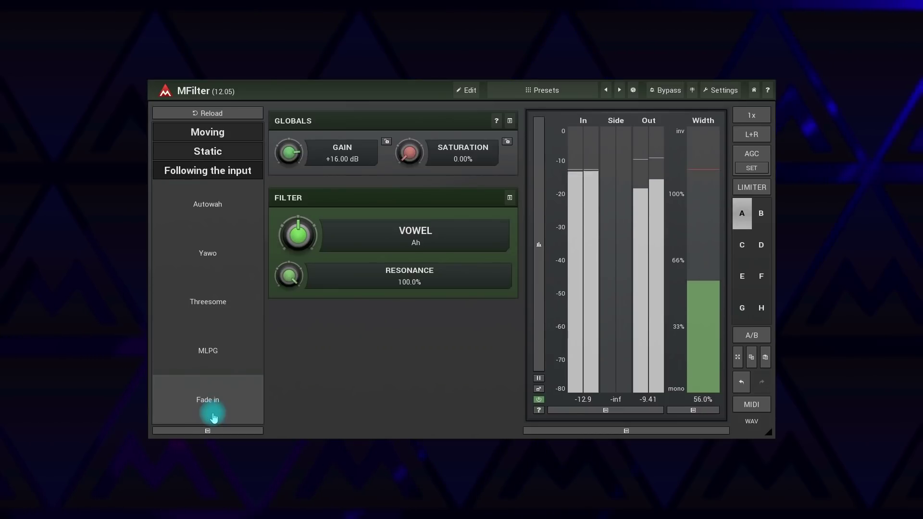
pyautogui.click(218, 357)
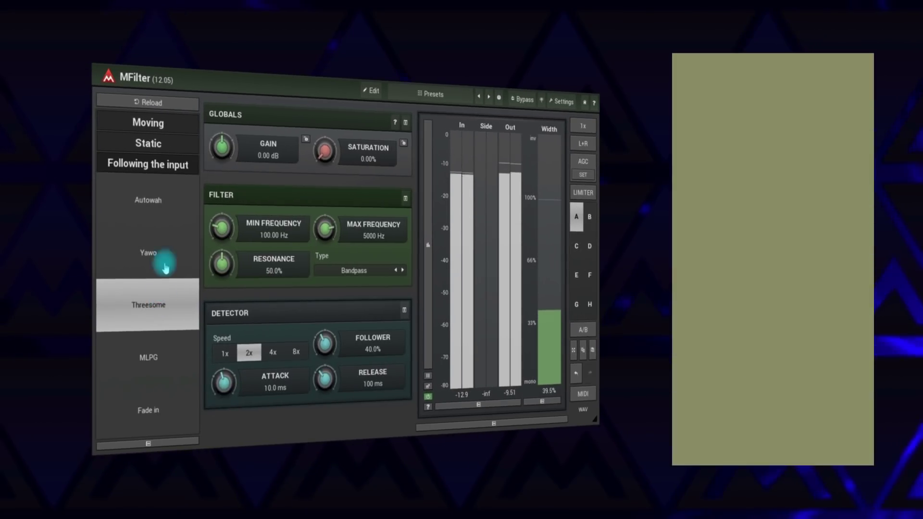
pyautogui.click(194, 253)
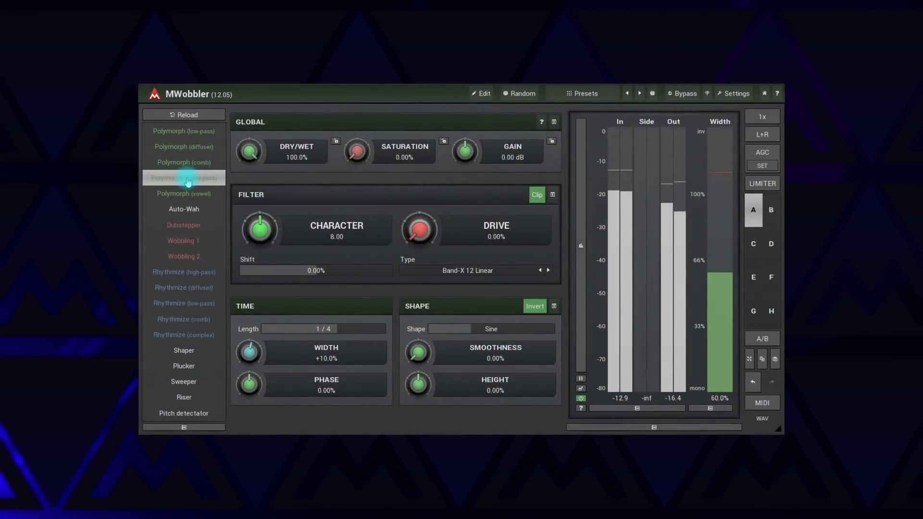
# Try MWobbler's Dubstepper preset, then load Rhythmize (diffuser)
pyautogui.click(184, 225)
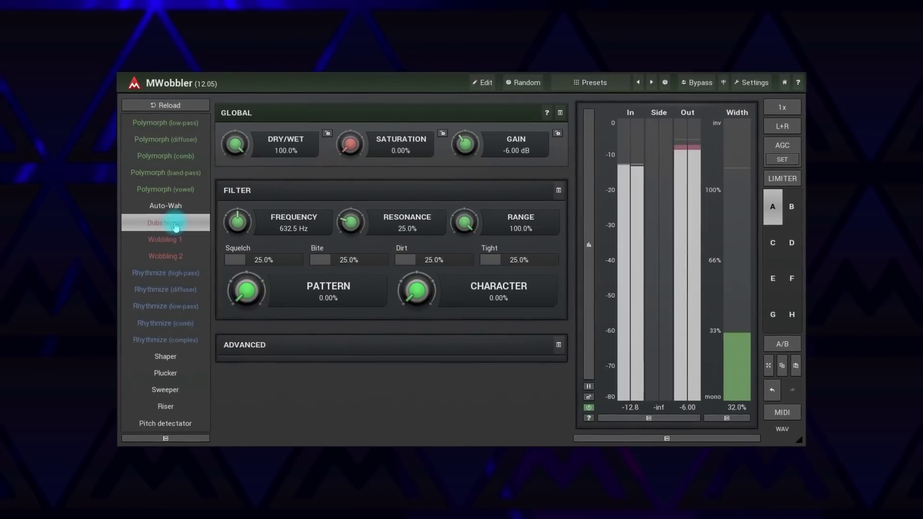
pyautogui.click(181, 293)
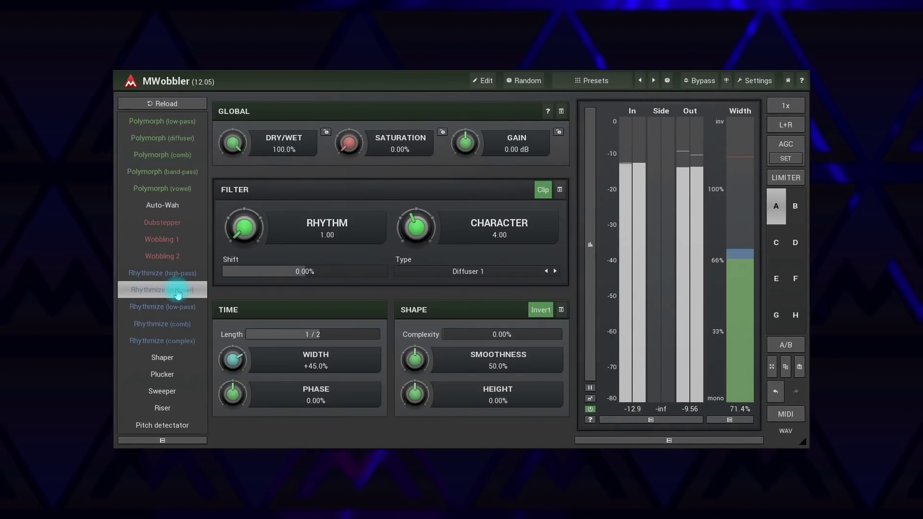
# Review MWobbler's Filter 2 and Follower & LFO settings, then load Wobbling 1 and the Auto-Wah preset
pyautogui.click(180, 154)
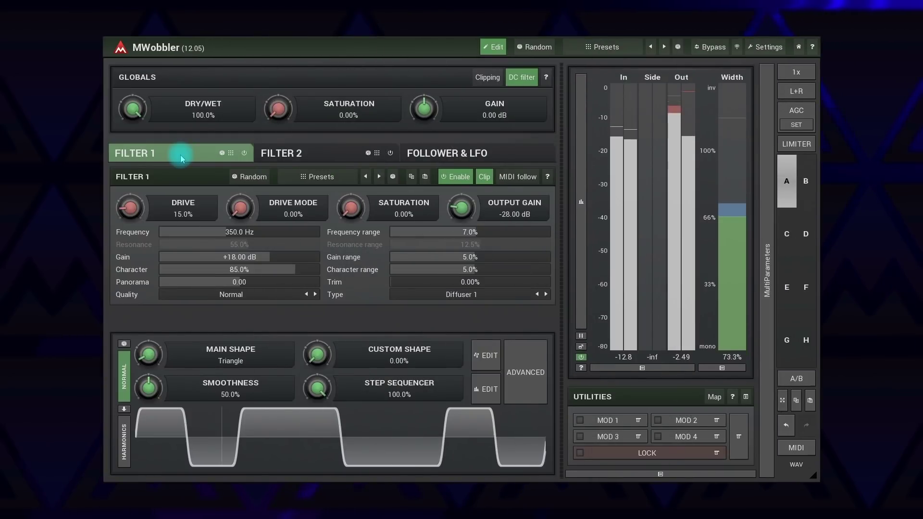
pyautogui.click(318, 151)
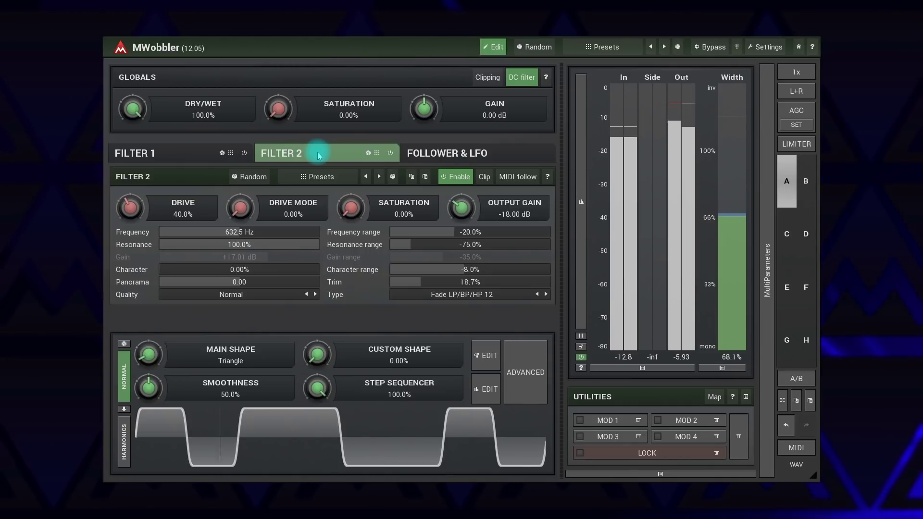
pyautogui.click(446, 154)
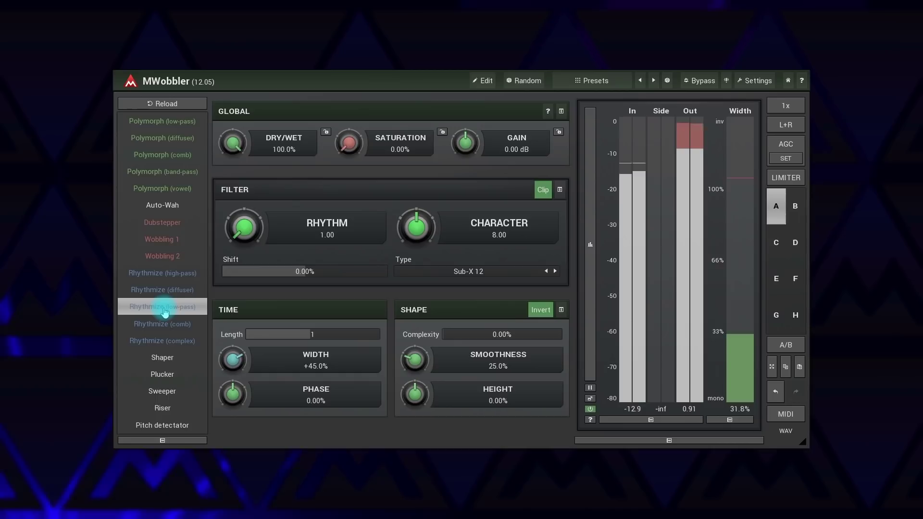
pyautogui.click(164, 239)
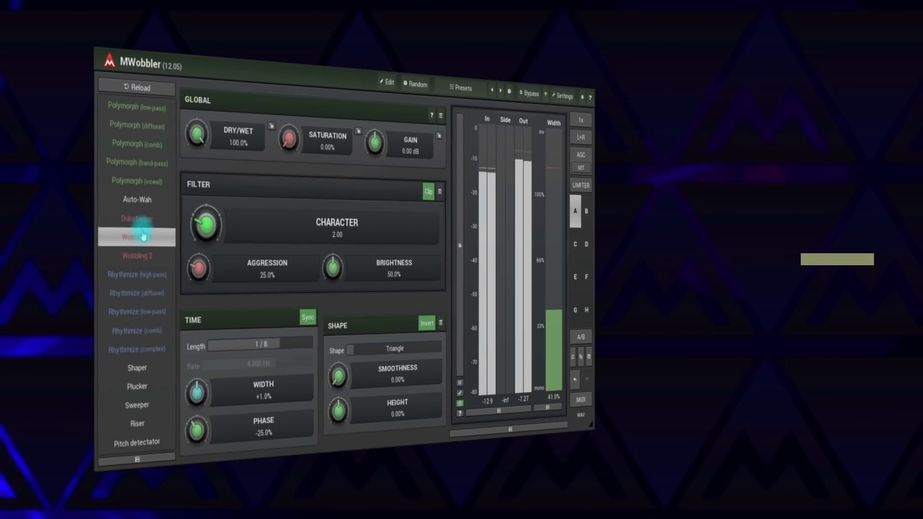
pyautogui.click(148, 201)
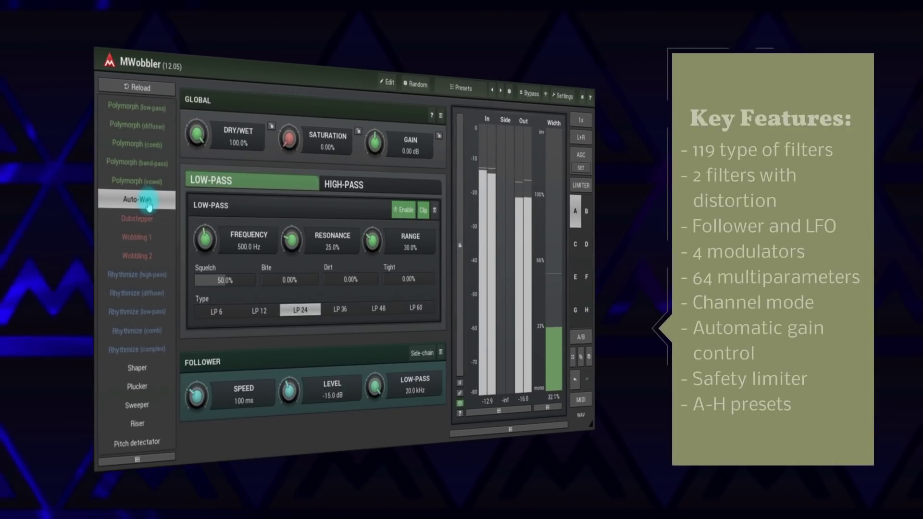